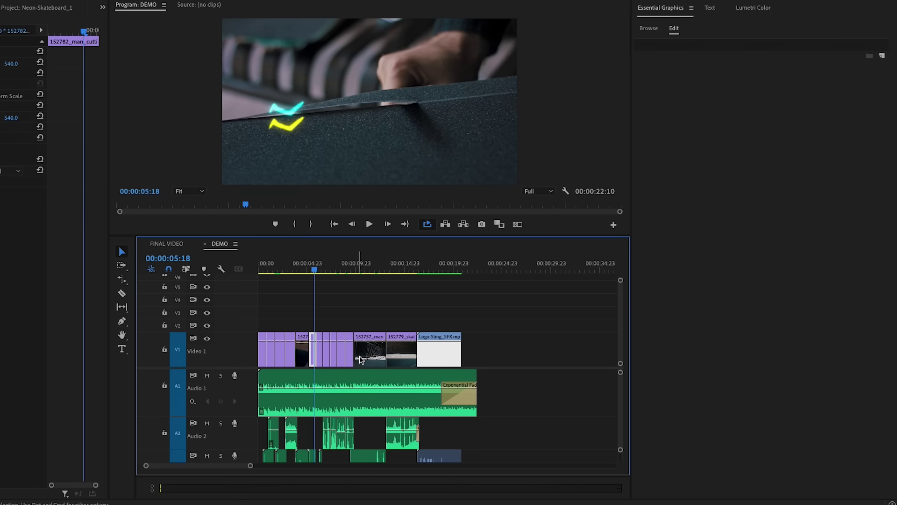
Zoom the timeline so clips fill the width and browse the local Neon templates in Essential Graphics
mouse_move(251, 467)
mouse_down()
mouse_move(220, 467)
mouse_move(250, 472)
mouse_up()
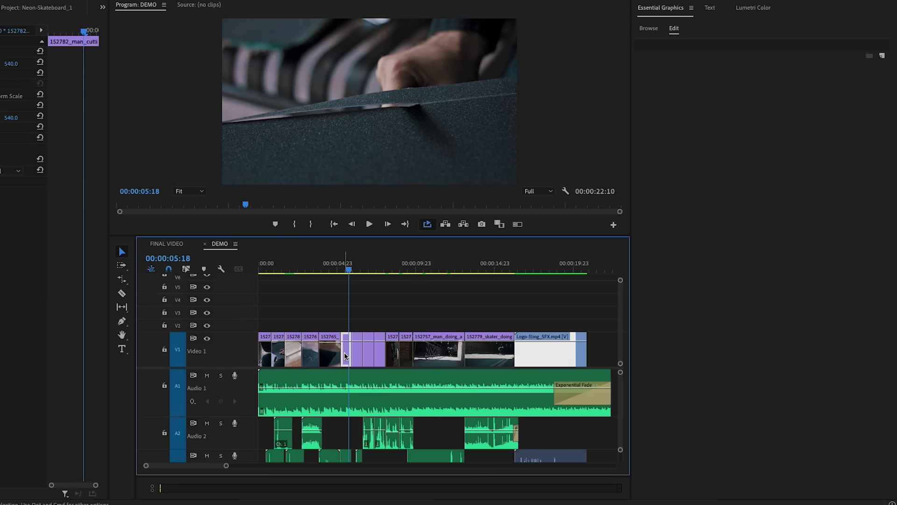
click(649, 29)
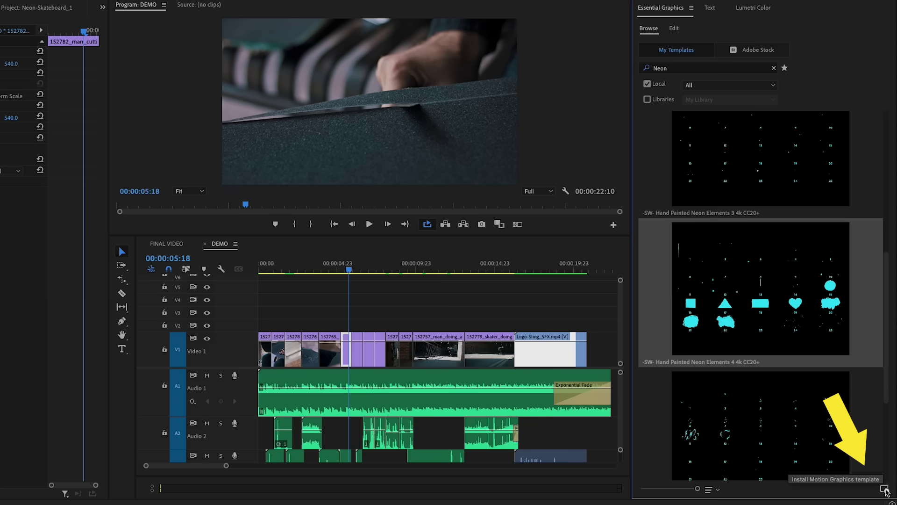
Install all six .mogrt files from the Neon Mogrts folder, then select Hand Painted Neon Elements 1
click(885, 491)
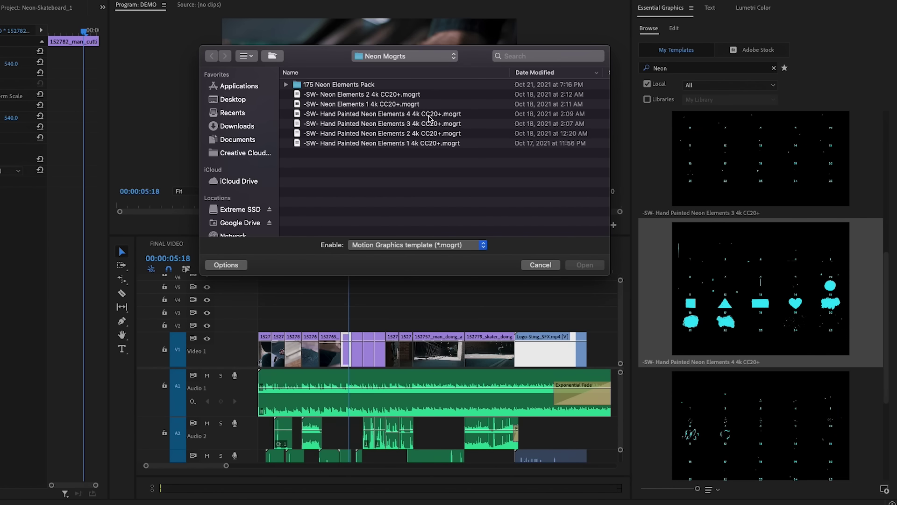
key(super+a)
click(585, 265)
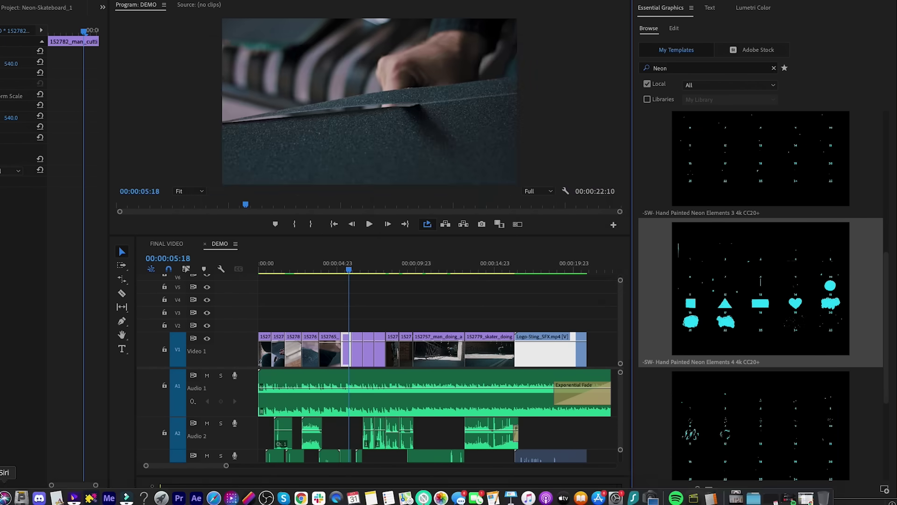
click(6, 498)
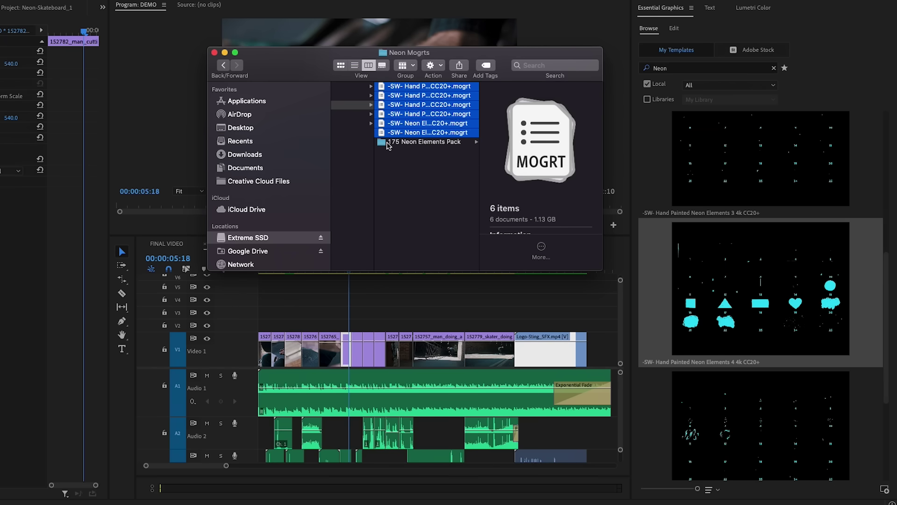
mouse_move(399, 110)
mouse_down()
mouse_move(657, 226)
mouse_move(654, 242)
mouse_move(400, 117)
mouse_up()
click(680, 69)
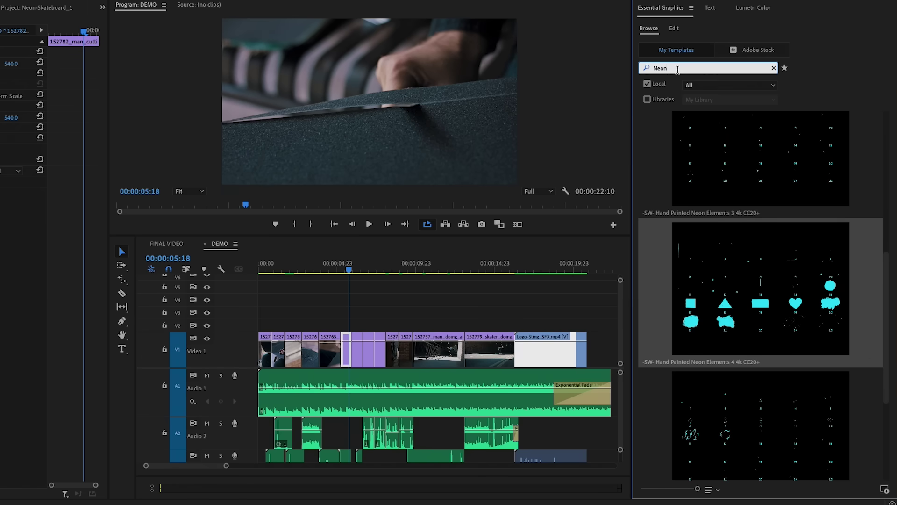
scroll(711, 246, up, 6)
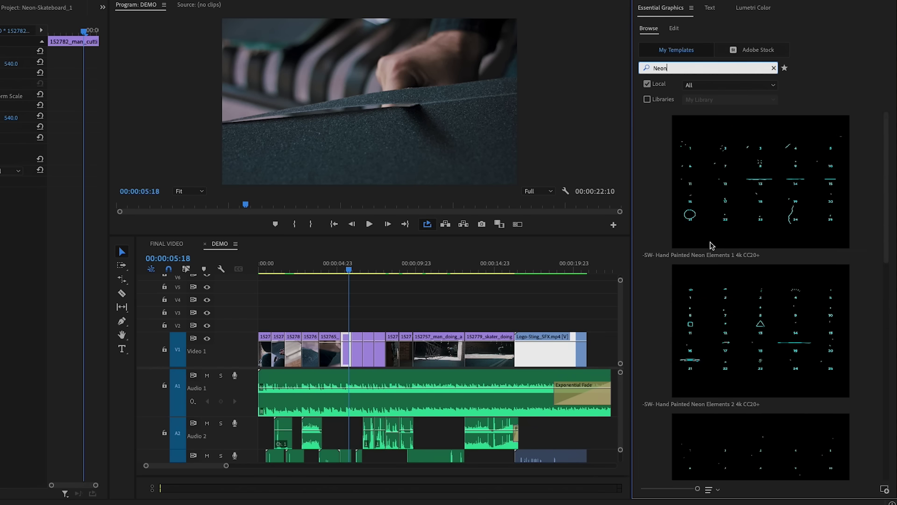
click(753, 234)
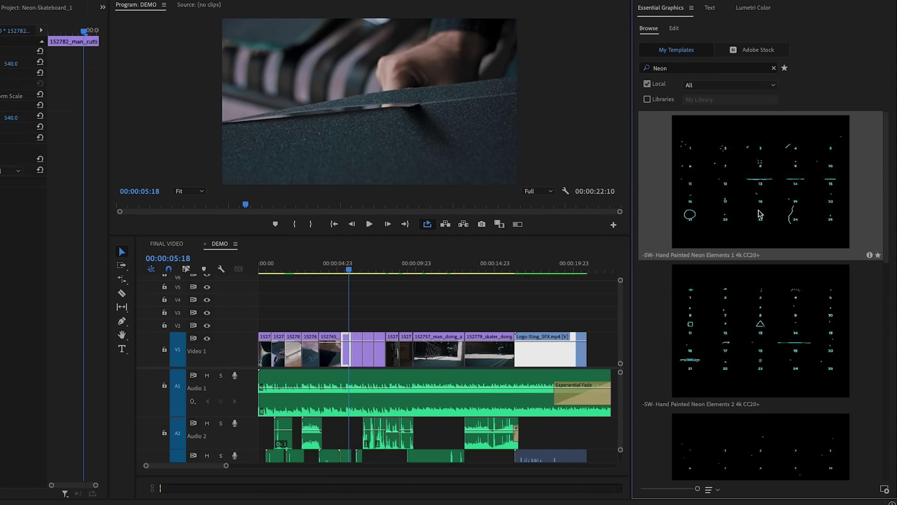
scroll(771, 212, down, 10)
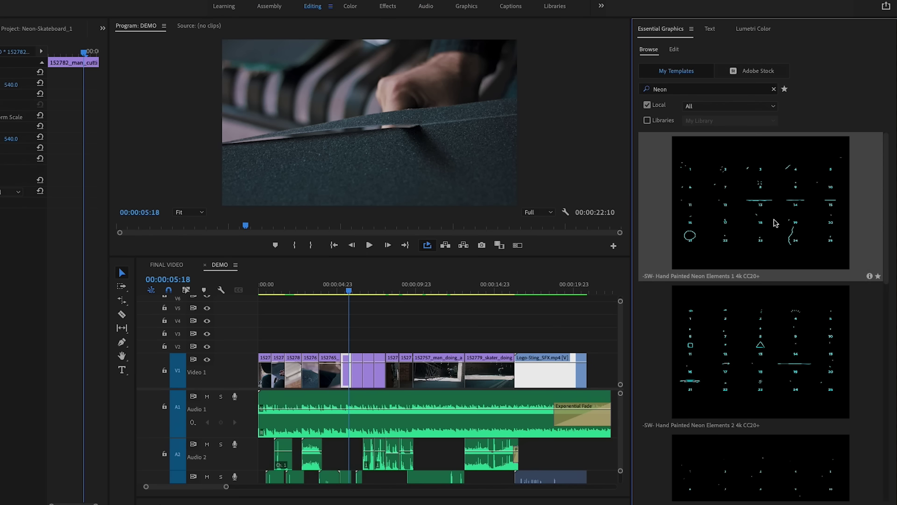
Copy Hand Painted Neon Elements 1 to My Library and include Libraries in the template list
right_click(775, 223)
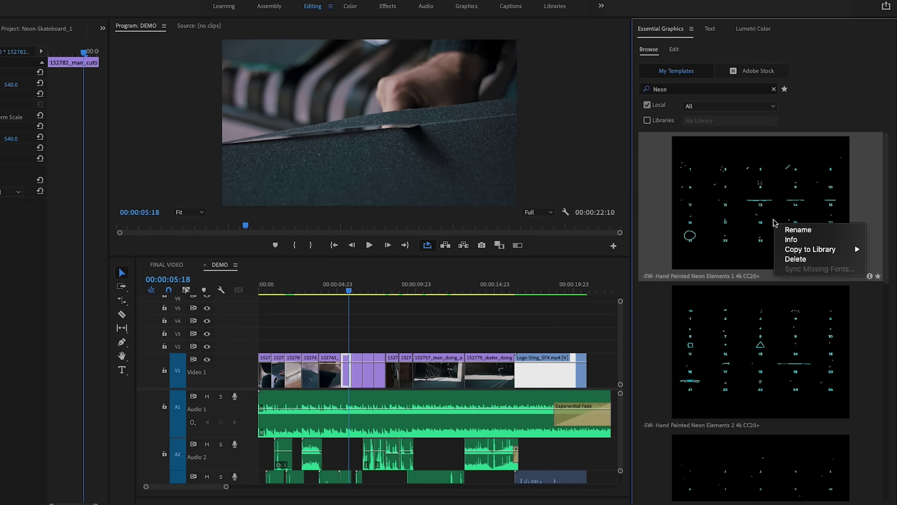
mouse_move(776, 248)
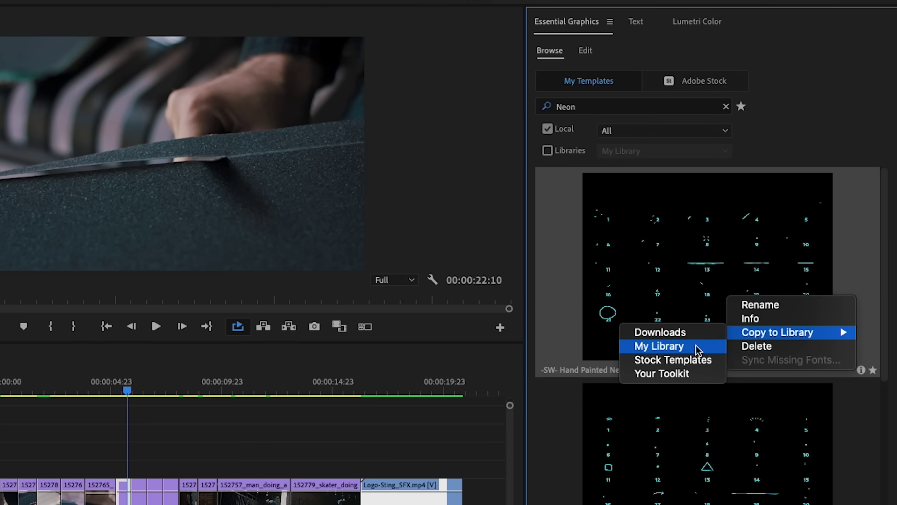
click(584, 159)
click(547, 150)
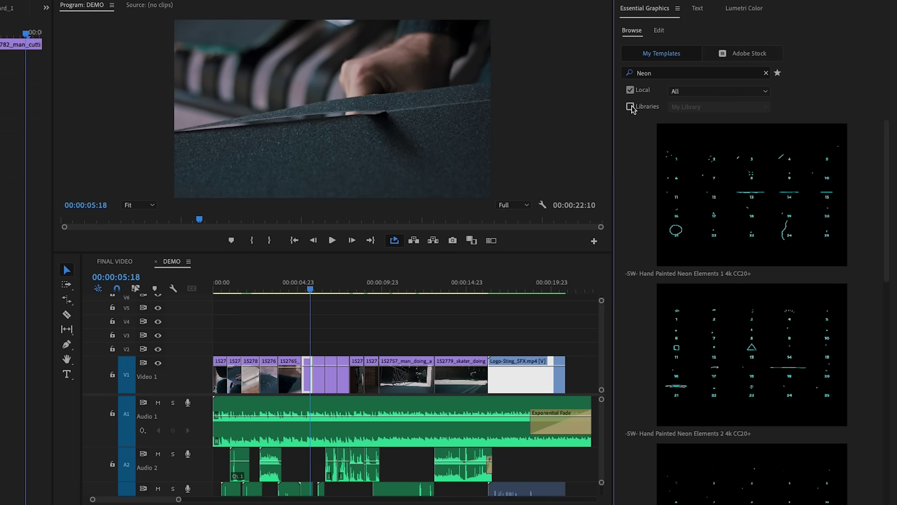
Drop Neon Elements 1 onto V2 at the playhead, scale it to frame size, and preview it
drag(885, 181, 876, 404)
drag(768, 333, 301, 356)
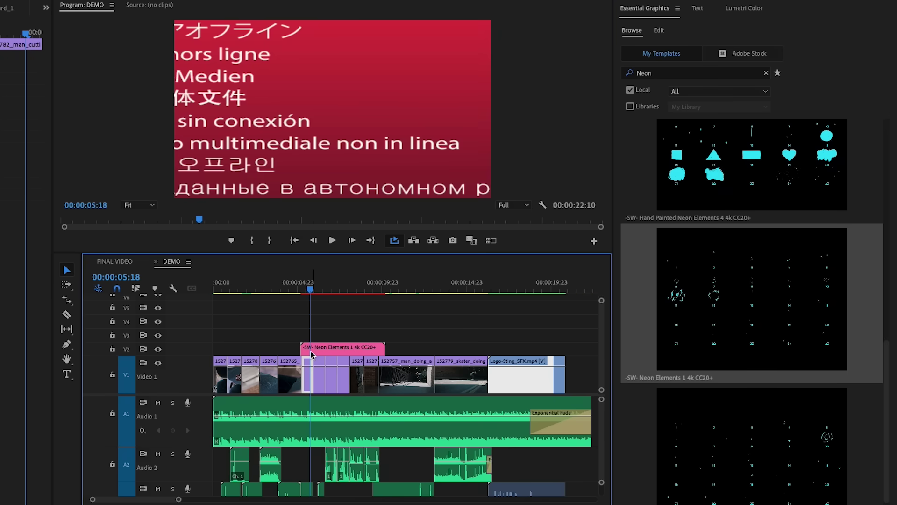
click(310, 351)
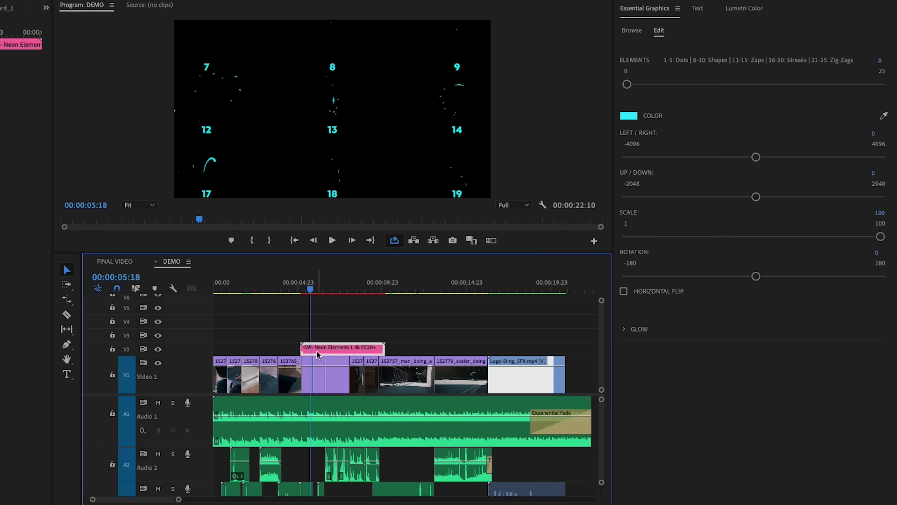
right_click(317, 355)
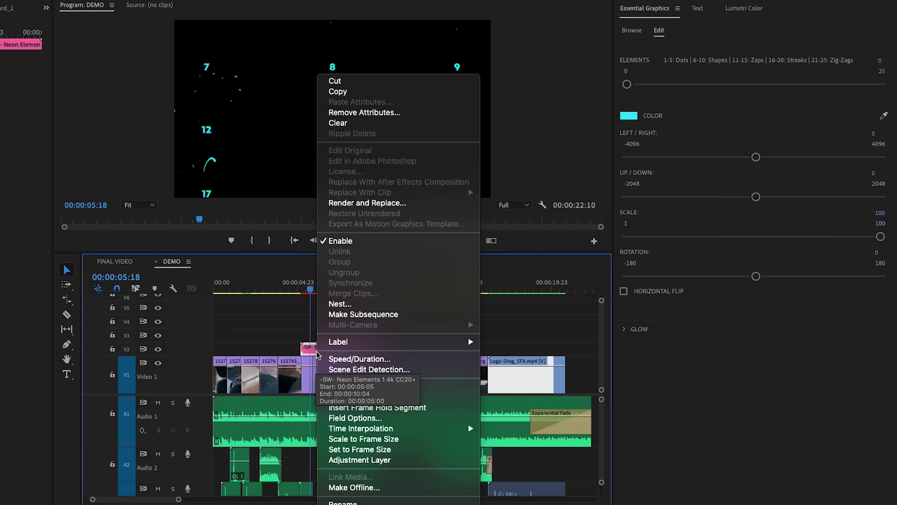
click(382, 440)
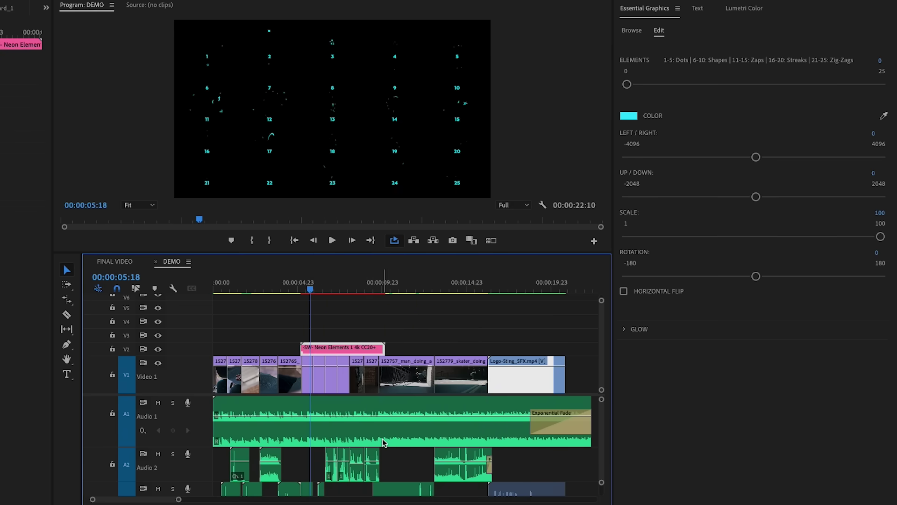
mouse_move(311, 288)
mouse_down()
mouse_move(301, 289)
mouse_move(313, 290)
mouse_up()
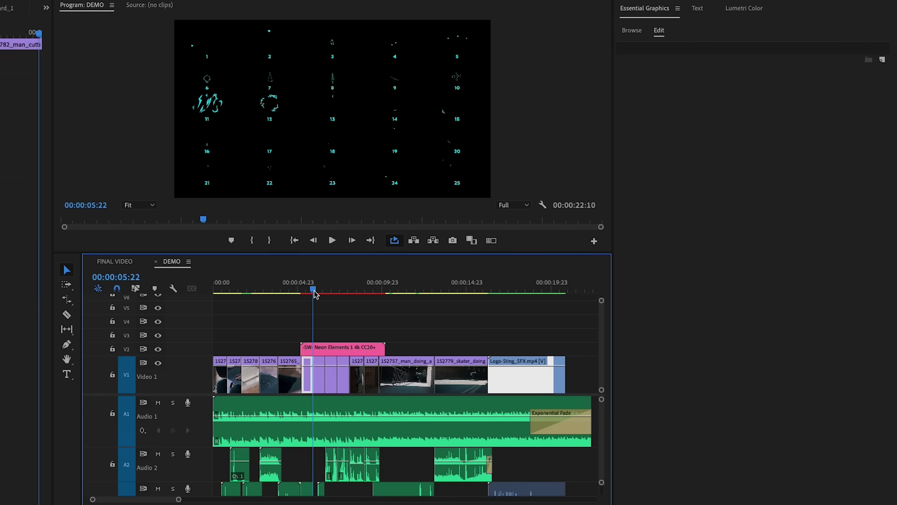
key(space)
click(327, 349)
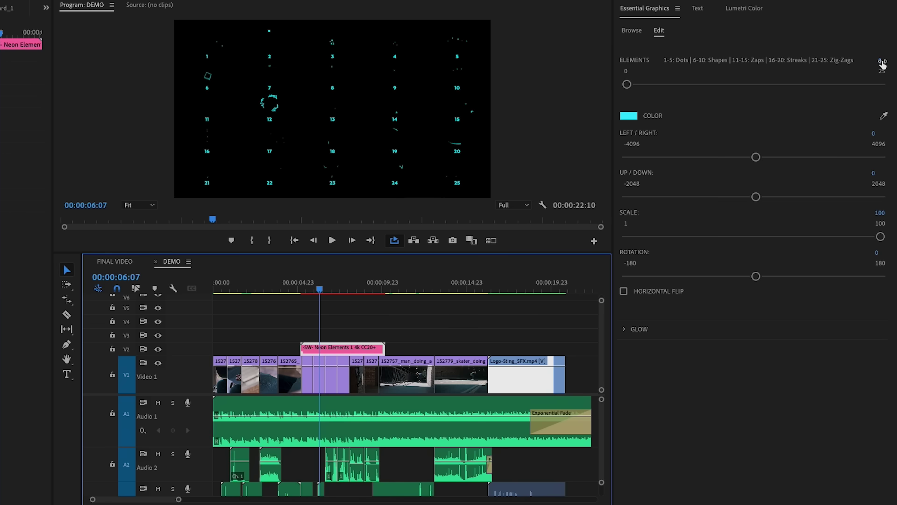
Pick the cyan zig-zag neon element and move the clip to start at the V1 cut
drag(628, 84, 663, 86)
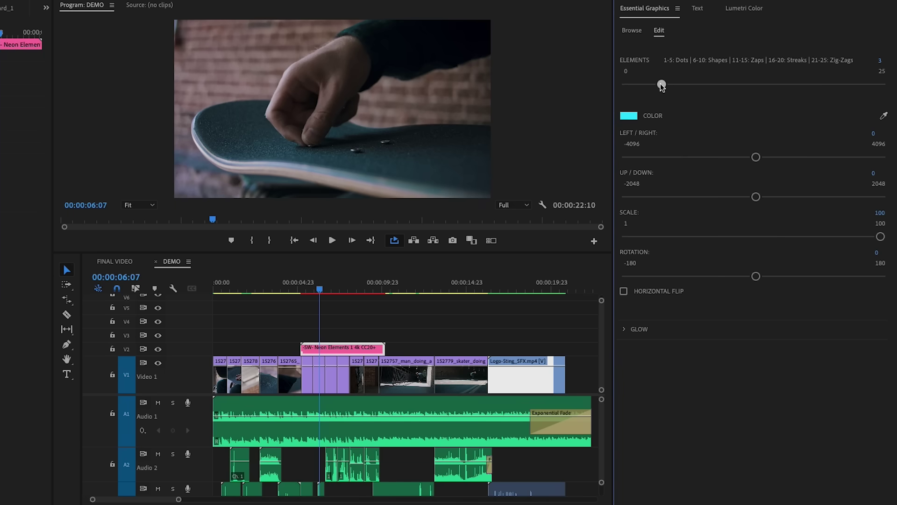
drag(313, 284, 308, 283)
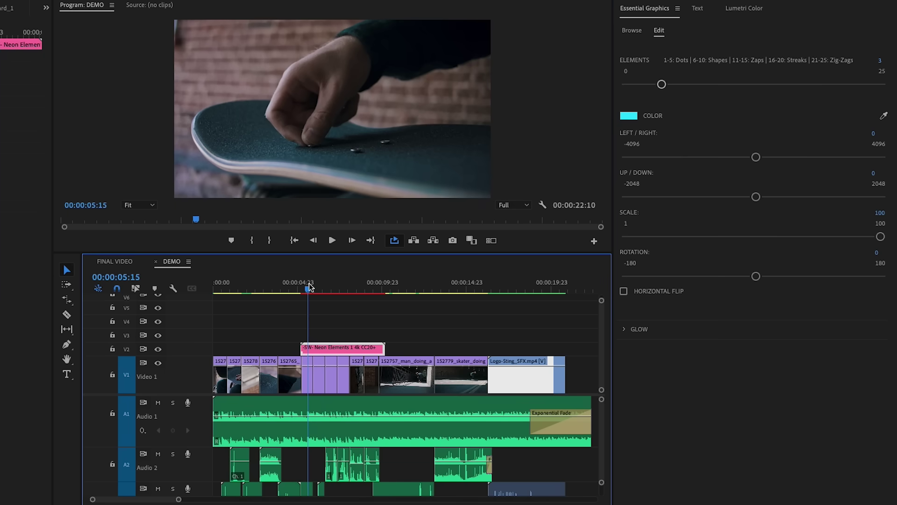
drag(662, 85, 874, 85)
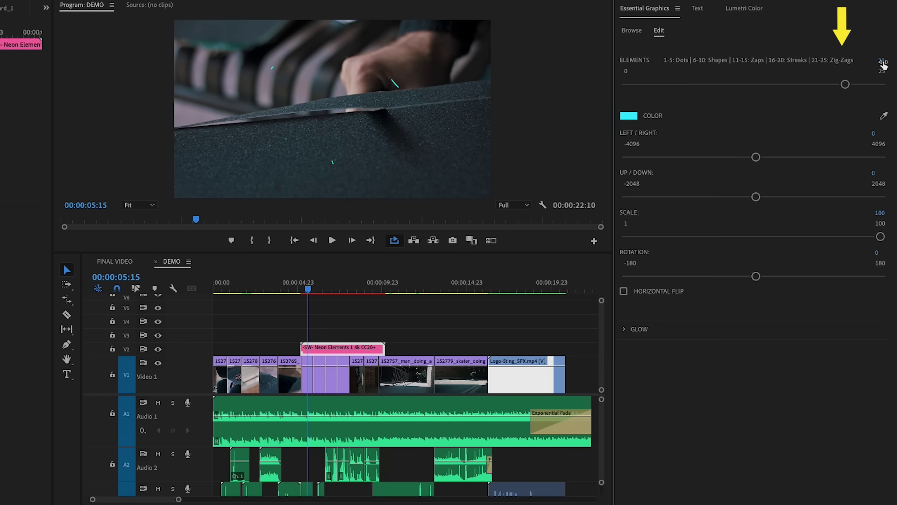
drag(309, 288, 305, 289)
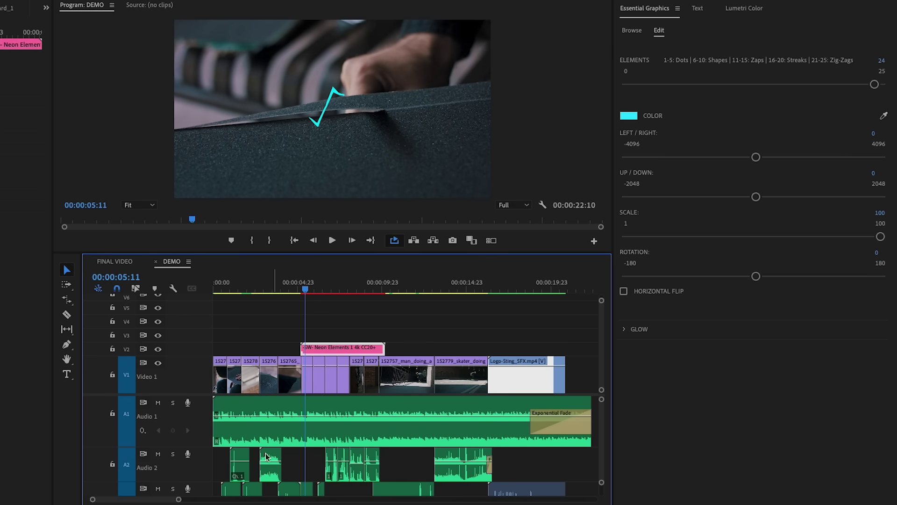
drag(178, 500, 144, 504)
drag(377, 348, 383, 349)
drag(376, 288, 401, 293)
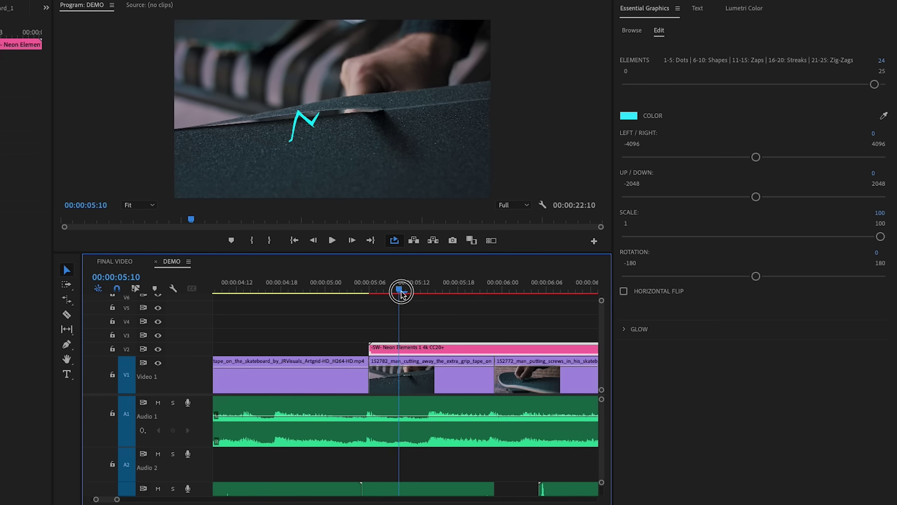
Position the zig-zag at Rotation 24, Up/Down 98 and Left/Right -427
drag(756, 276, 770, 279)
drag(755, 196, 760, 198)
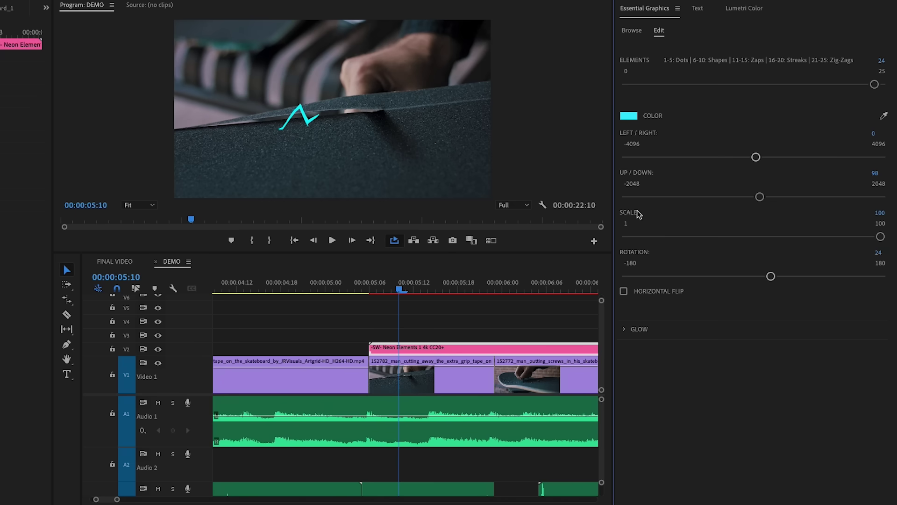
mouse_move(400, 288)
mouse_down()
mouse_move(370, 290)
mouse_move(471, 300)
mouse_move(379, 305)
mouse_move(384, 295)
mouse_up()
mouse_move(754, 161)
mouse_down()
mouse_move(733, 158)
mouse_move(741, 161)
mouse_up()
drag(395, 297, 455, 286)
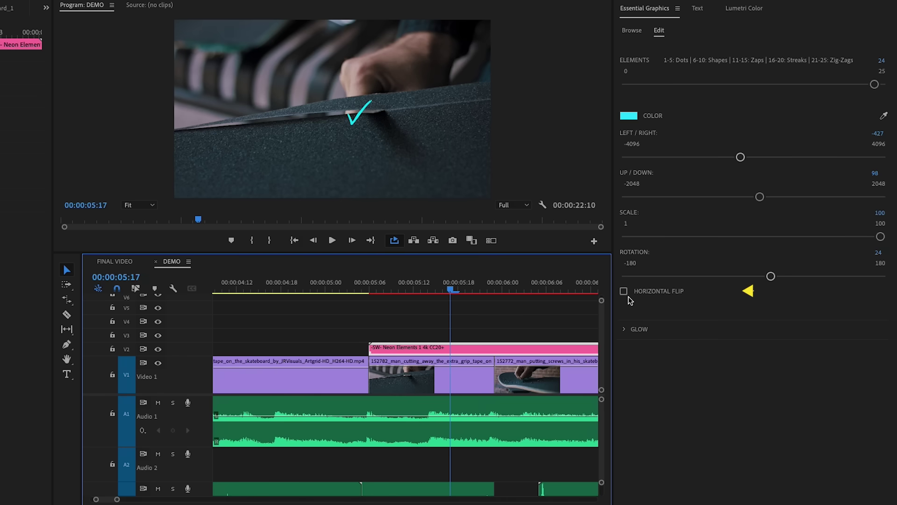
drag(460, 294, 419, 295)
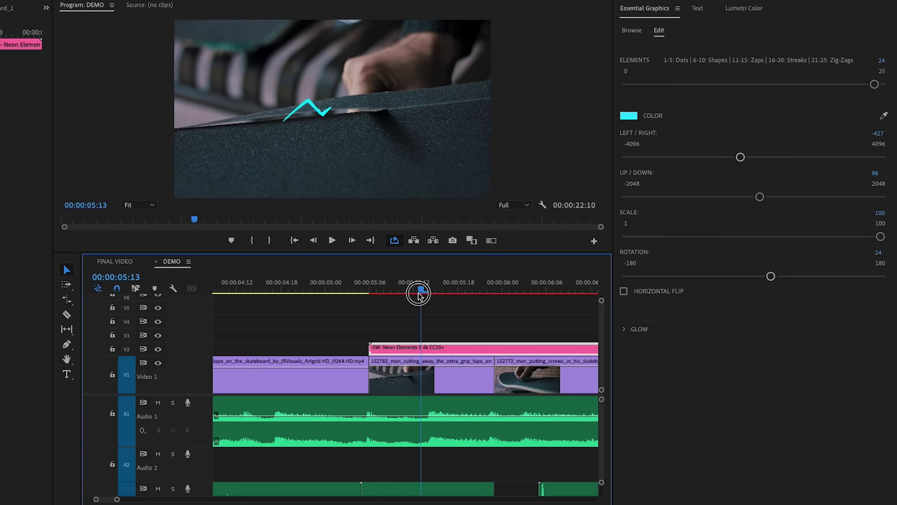
Set Glow intensity to 89 and Glow Size to 10, and switch the Opacity blend mode to Screen
click(626, 327)
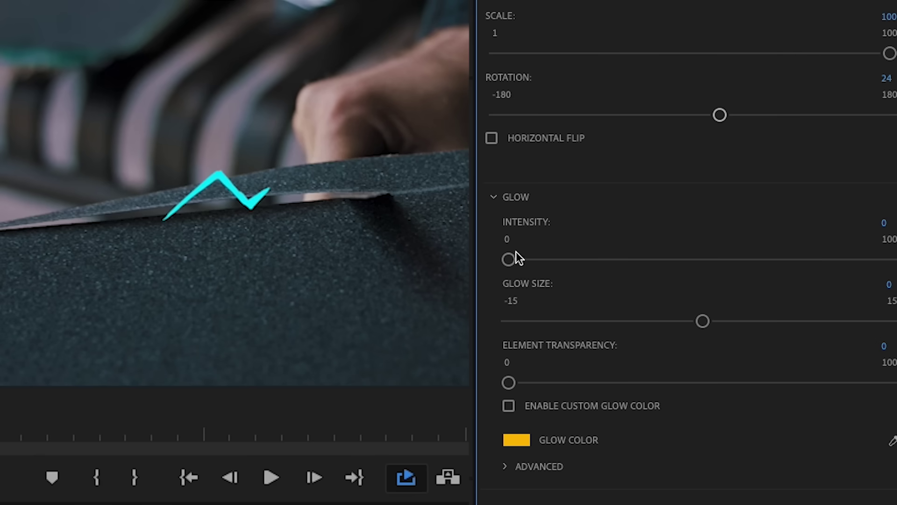
drag(509, 260, 790, 259)
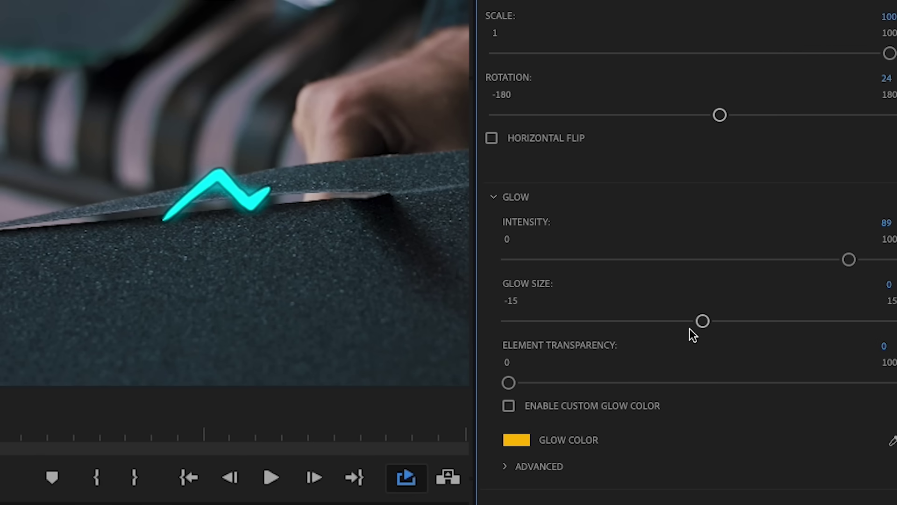
drag(798, 322, 825, 323)
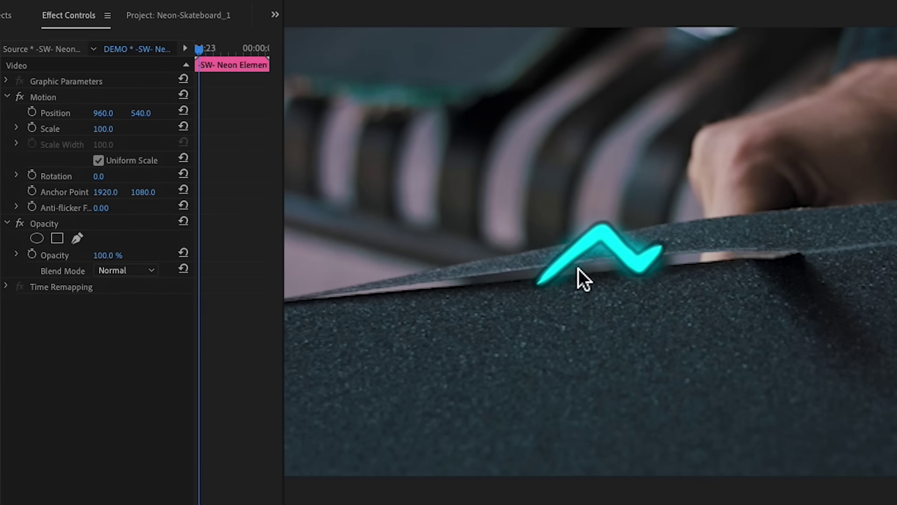
click(121, 274)
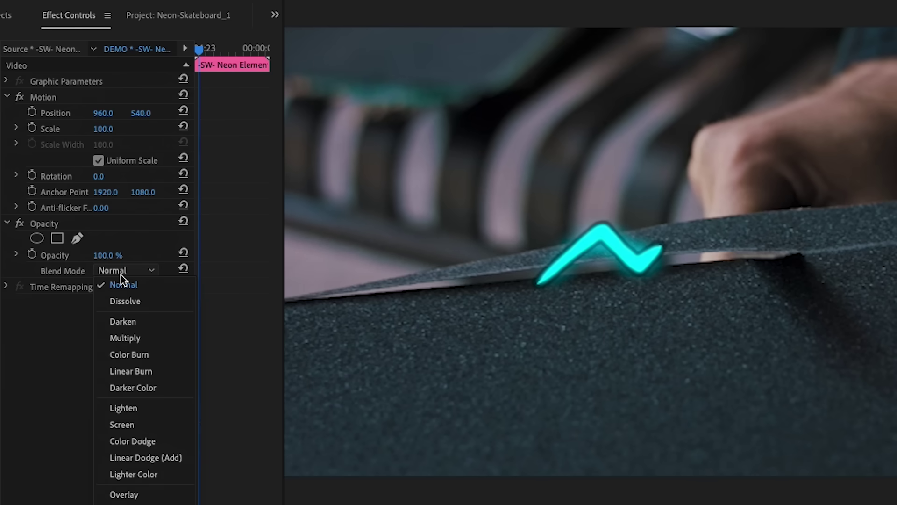
click(131, 422)
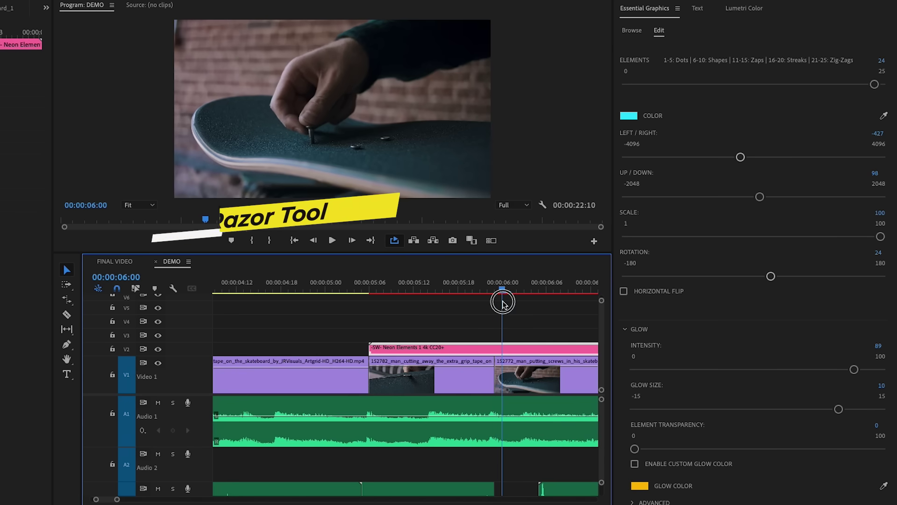
Cut the neon clip at 05:23, delete the leftover piece, and Alt-drag a copy onto V3
key(Left)
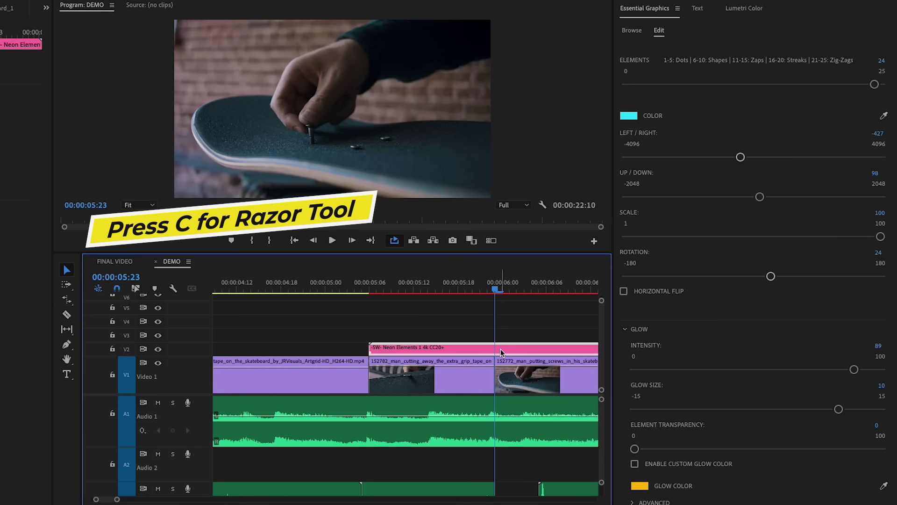
click(497, 350)
key(v)
click(509, 350)
key(Delete)
drag(444, 294, 368, 298)
click(396, 355)
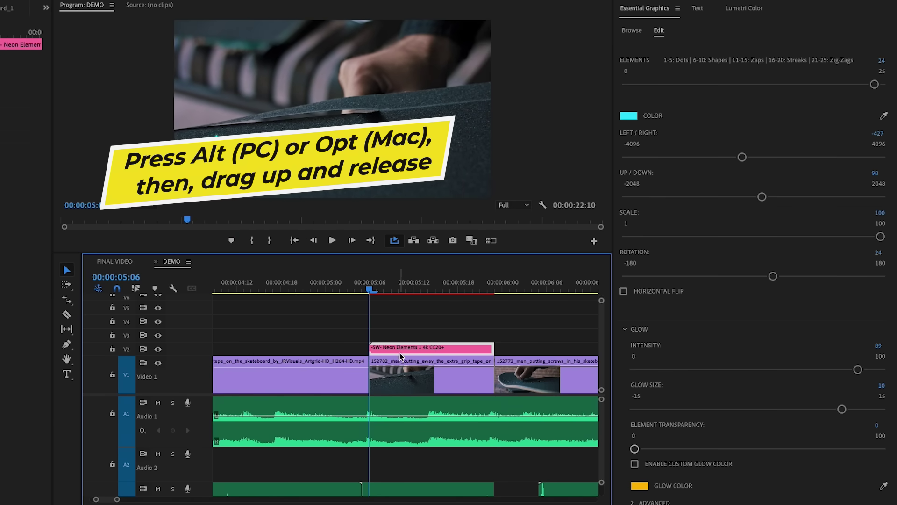
drag(405, 354, 402, 337)
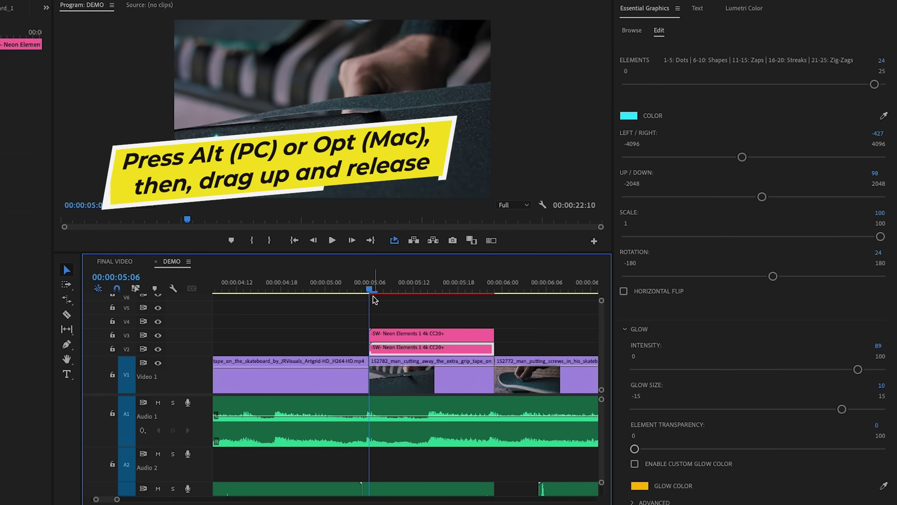
Set the V3 duplicate zig-zag's Up/Down to 356 so it sits below the first
click(376, 286)
drag(376, 286, 447, 295)
click(426, 336)
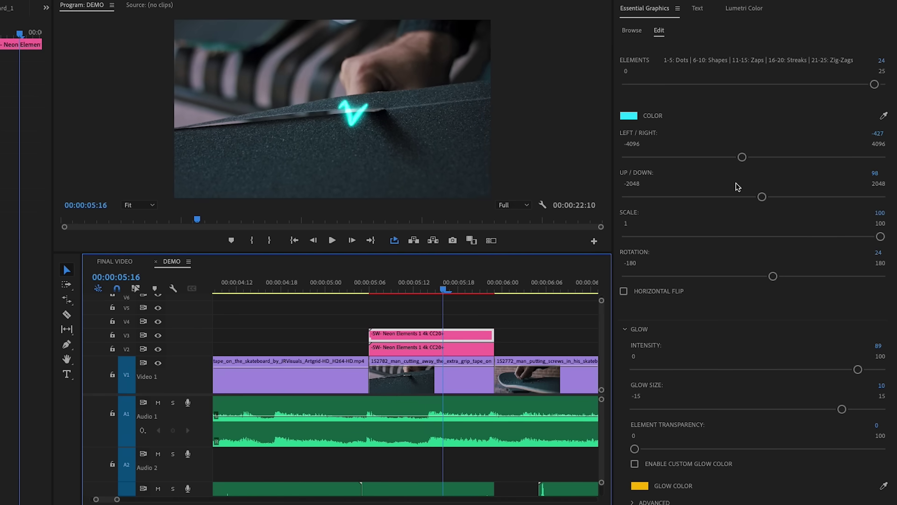
drag(762, 197, 775, 197)
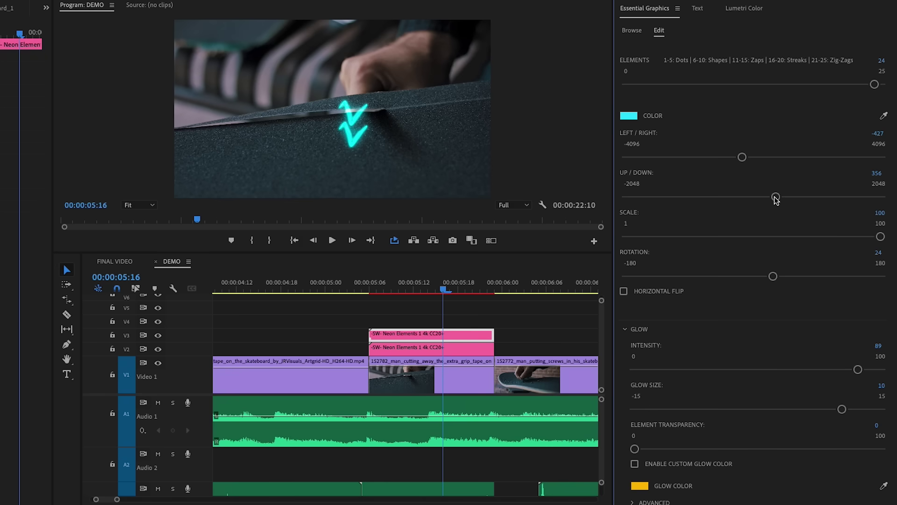
click(628, 117)
Color the duplicate zig-zag yellow F7FF2C and enable a matching yellow custom glow color
drag(393, 221, 395, 214)
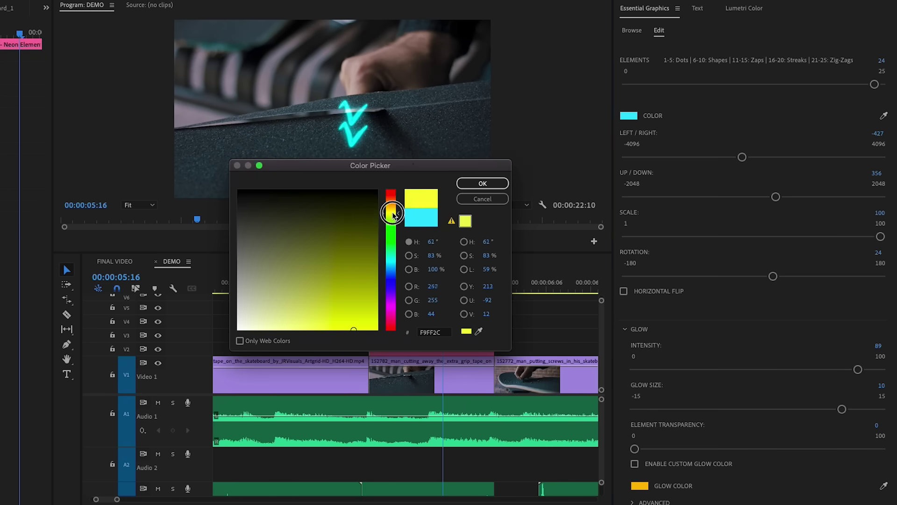
click(481, 183)
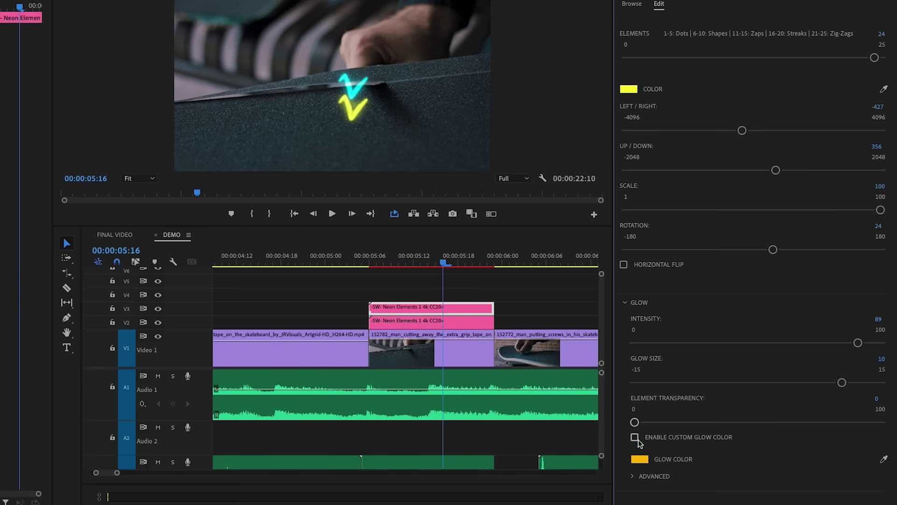
click(640, 459)
drag(393, 182, 393, 186)
click(482, 157)
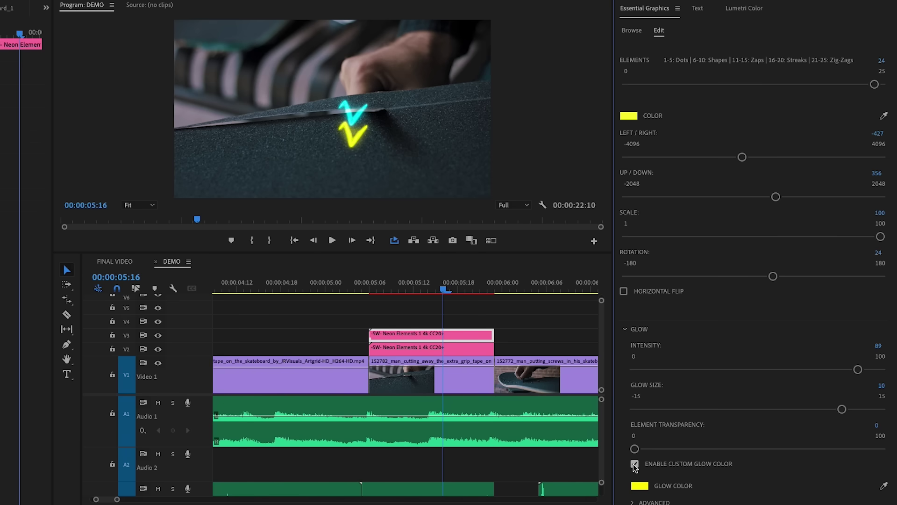
drag(388, 288, 373, 294)
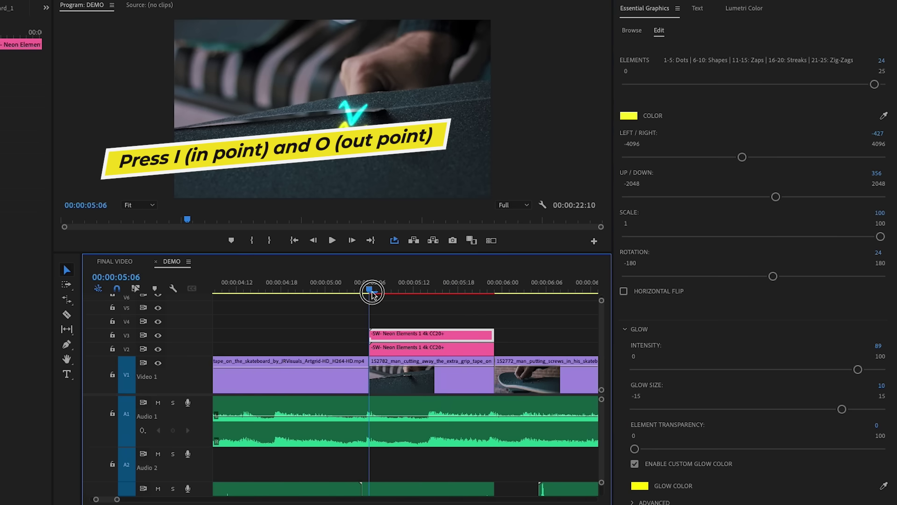
Mark in at 05:06 and out at 05:23, render the range, and play it back
key(i)
click(494, 293)
key(o)
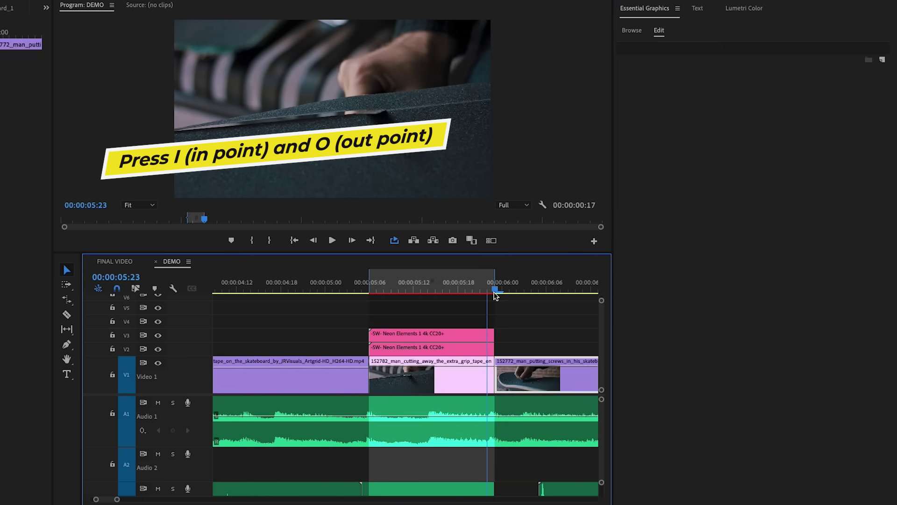
drag(473, 287, 370, 290)
key(Return)
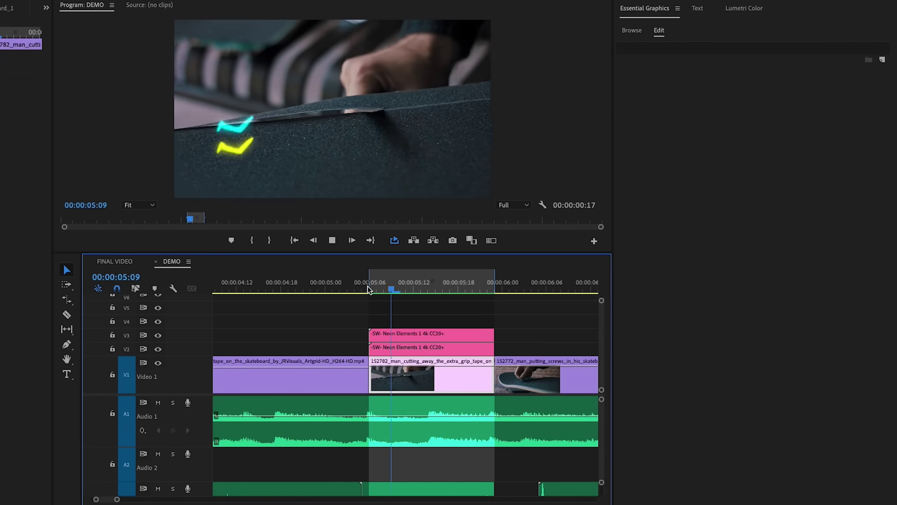
key(space)
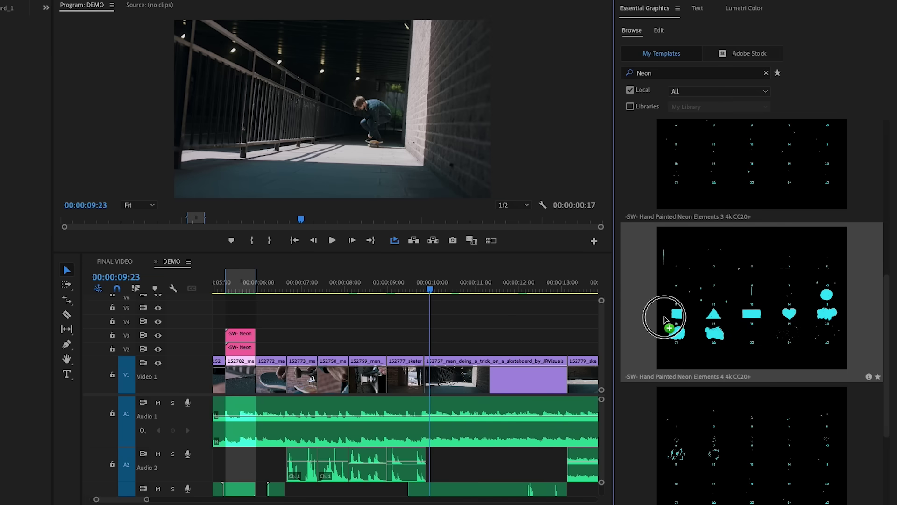
Place Hand Painted Neon Elements 4 on V2 at 08:23 and scale it to frame size
mouse_move(405, 350)
mouse_down()
mouse_move(382, 346)
mouse_move(391, 347)
mouse_up()
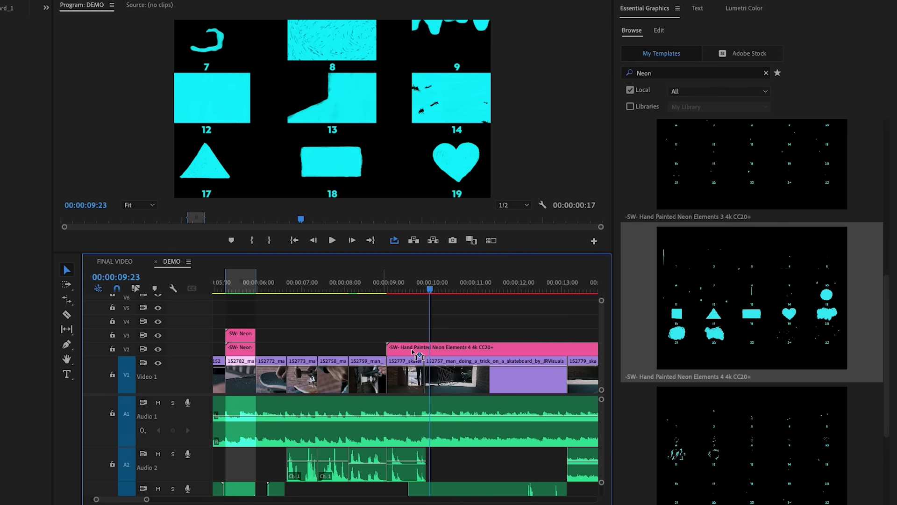
click(413, 352)
right_click(414, 352)
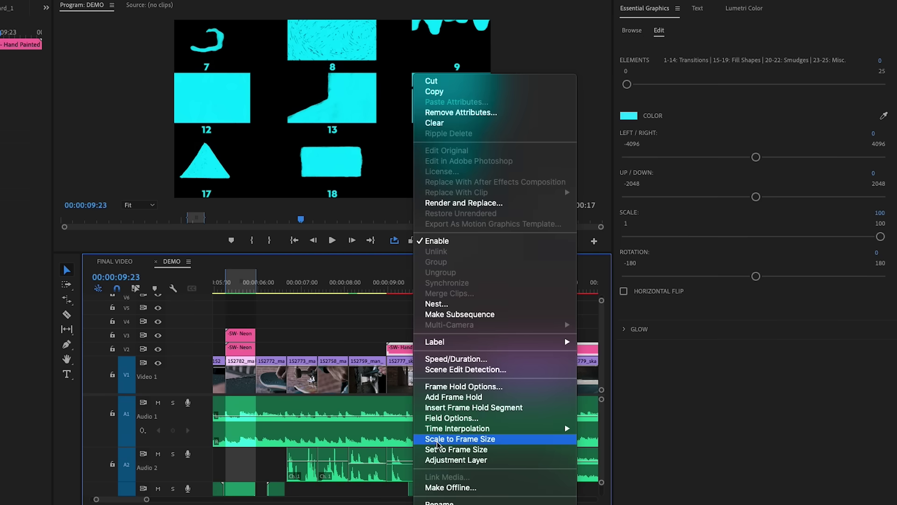
click(428, 432)
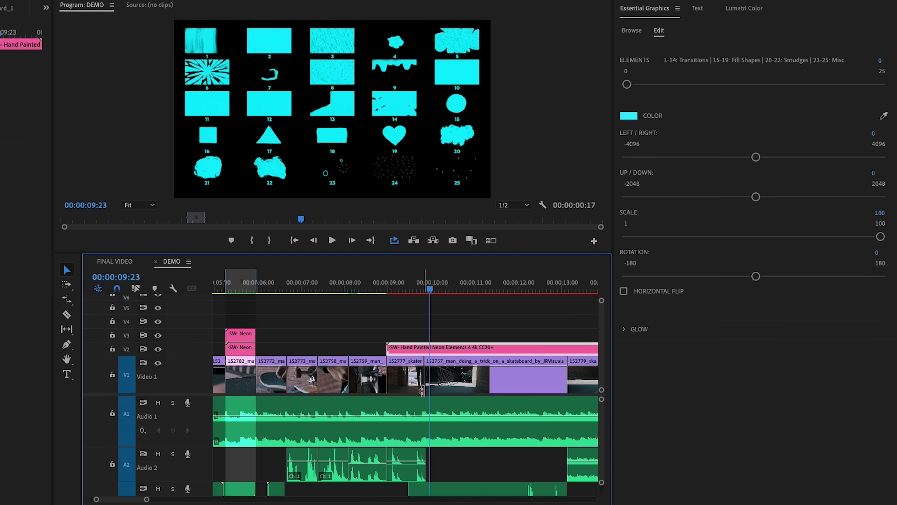
click(402, 290)
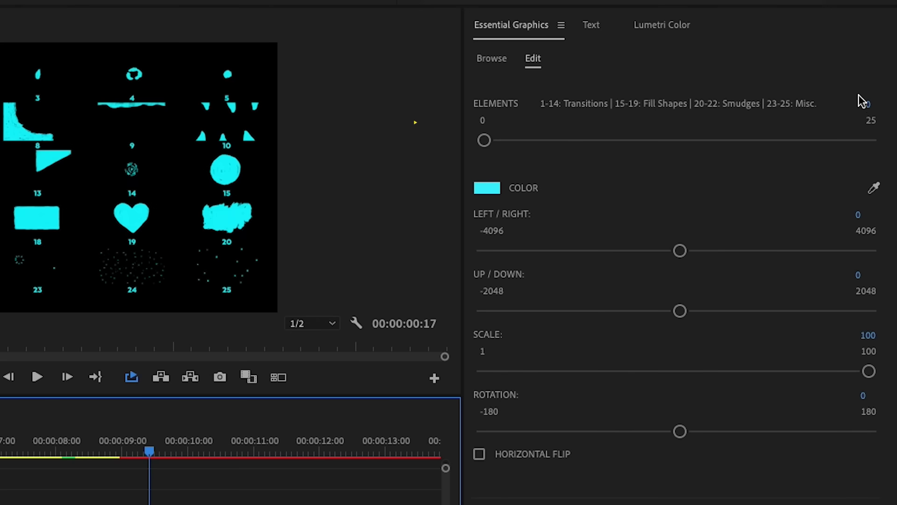
Set the neon graphic's Elements value to 14 and scrub to preview the cyan swirl
click(870, 107)
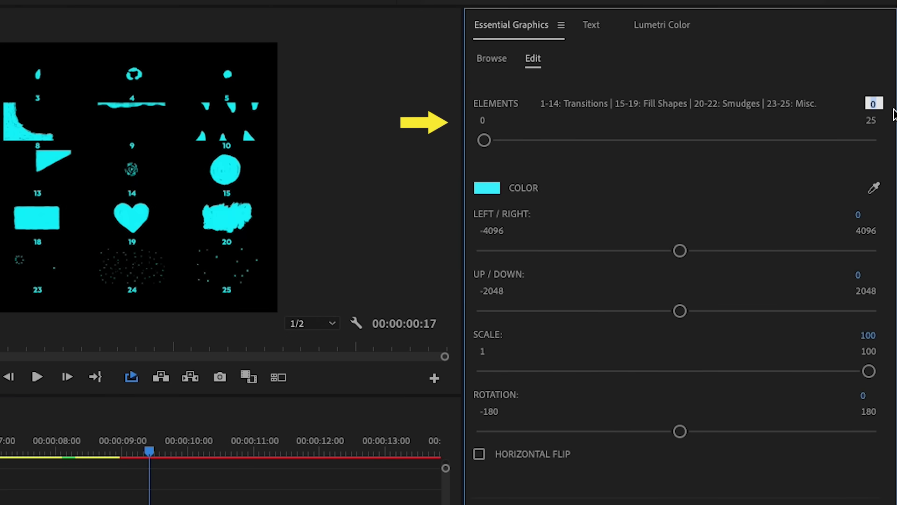
text(14)
key(Return)
drag(402, 303, 491, 290)
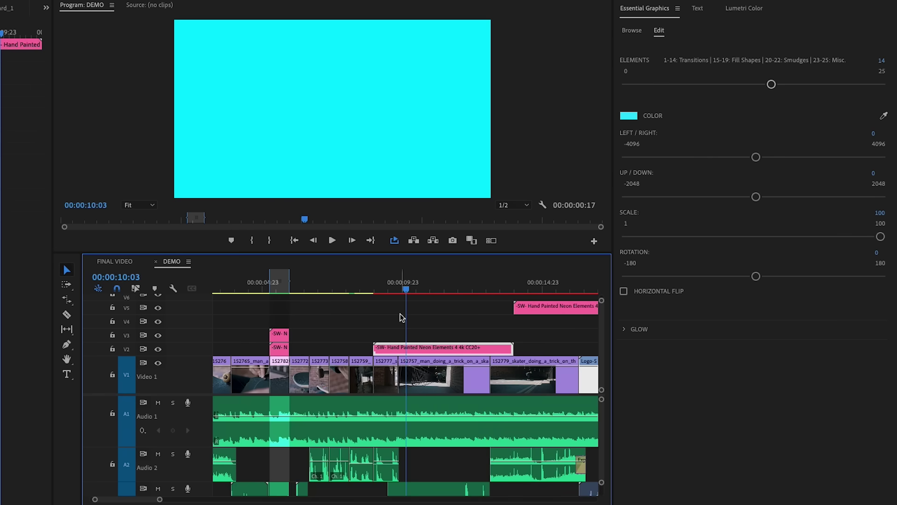
drag(395, 292, 406, 292)
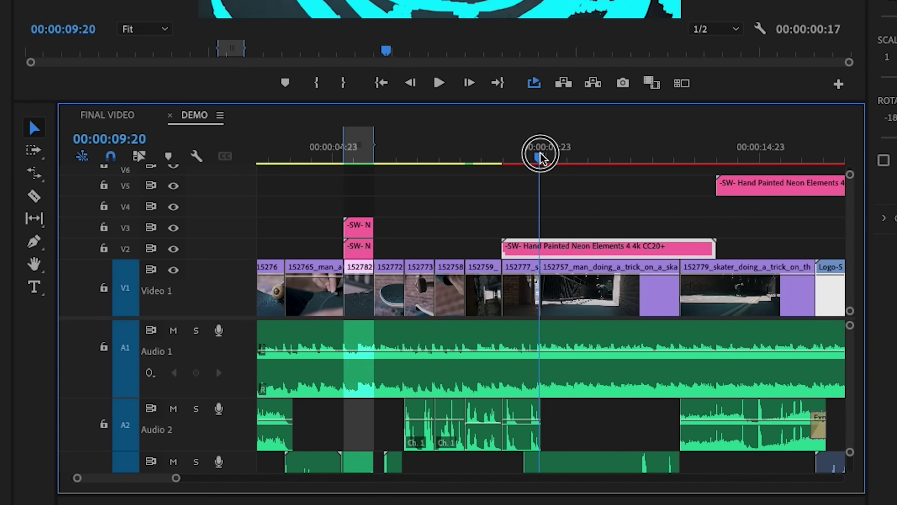
drag(536, 152, 552, 162)
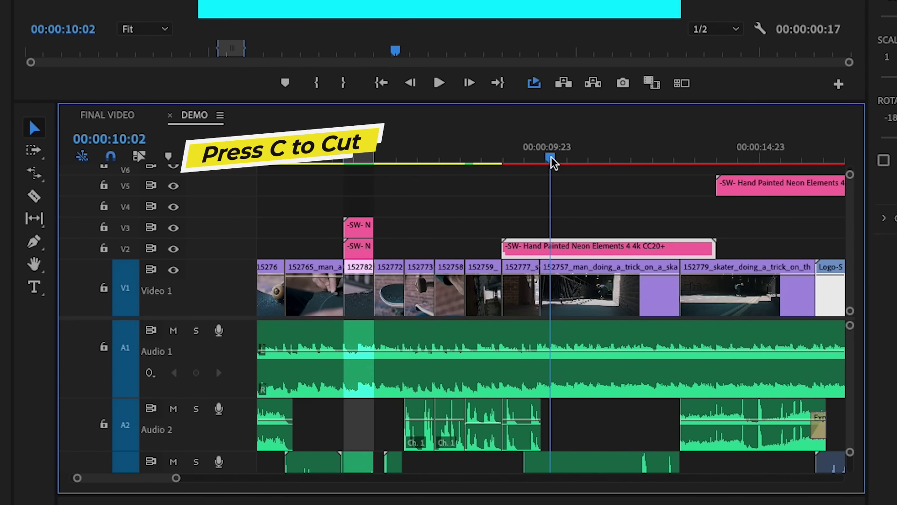
Split the V2 neon clip at the two cut points and delete the middle piece
key(c)
click(550, 247)
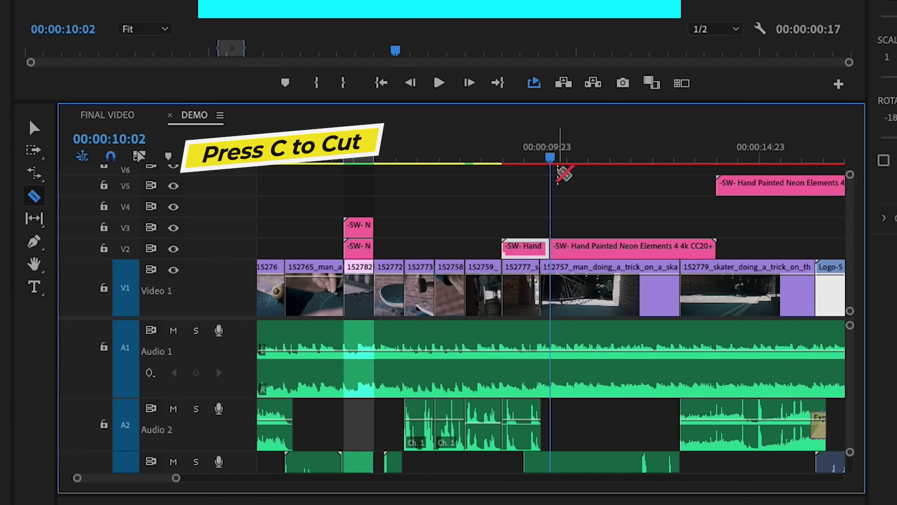
drag(553, 156, 664, 179)
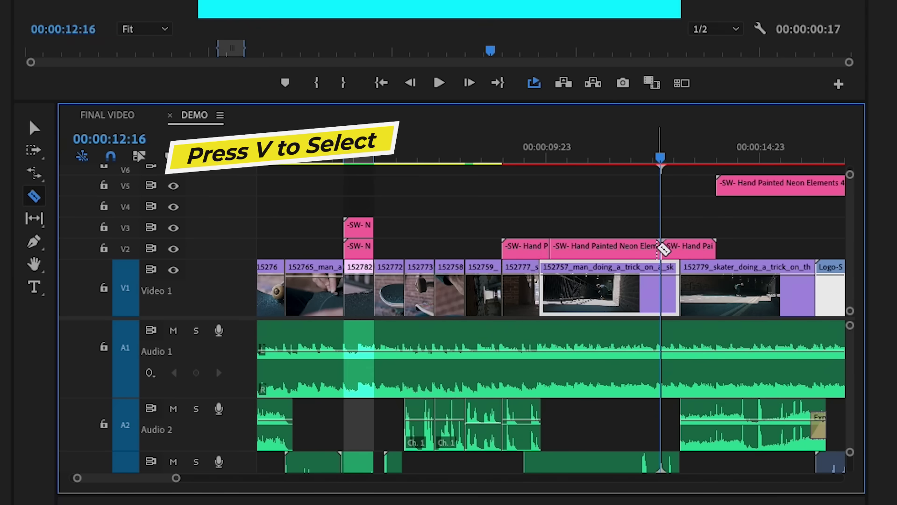
key(v)
click(627, 248)
key(Delete)
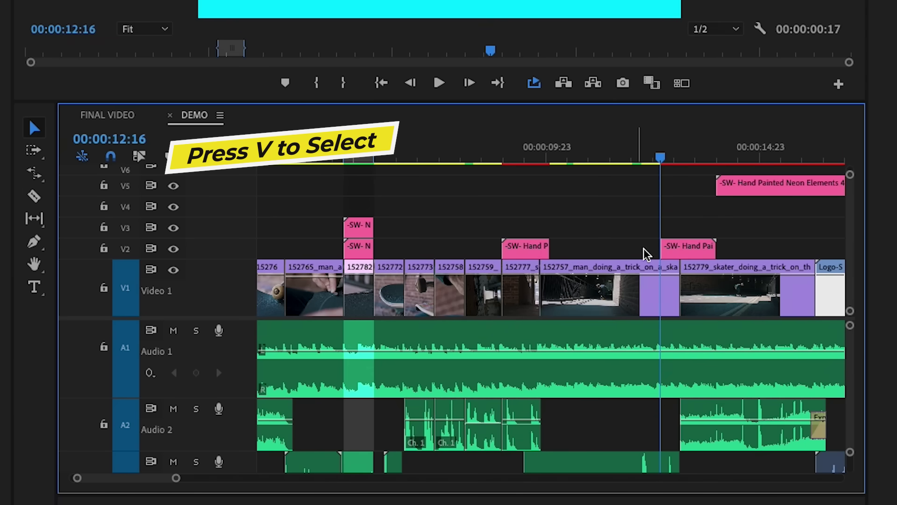
Join the two remaining neon pieces and shift them 6 frames earlier, ending near 00:00:09:06
drag(686, 255, 575, 256)
drag(176, 477, 165, 477)
click(538, 232)
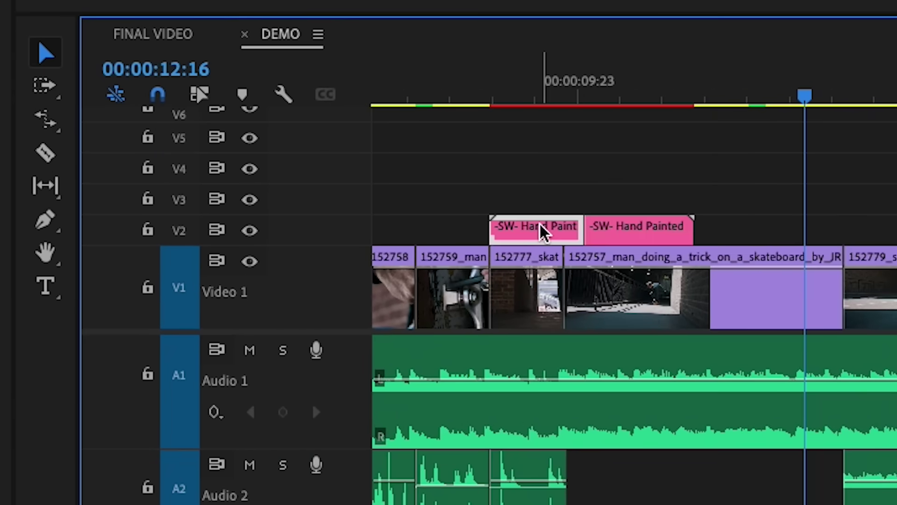
mouse_move(597, 231)
mouse_down()
mouse_move(610, 232)
mouse_move(601, 234)
mouse_up()
click(599, 168)
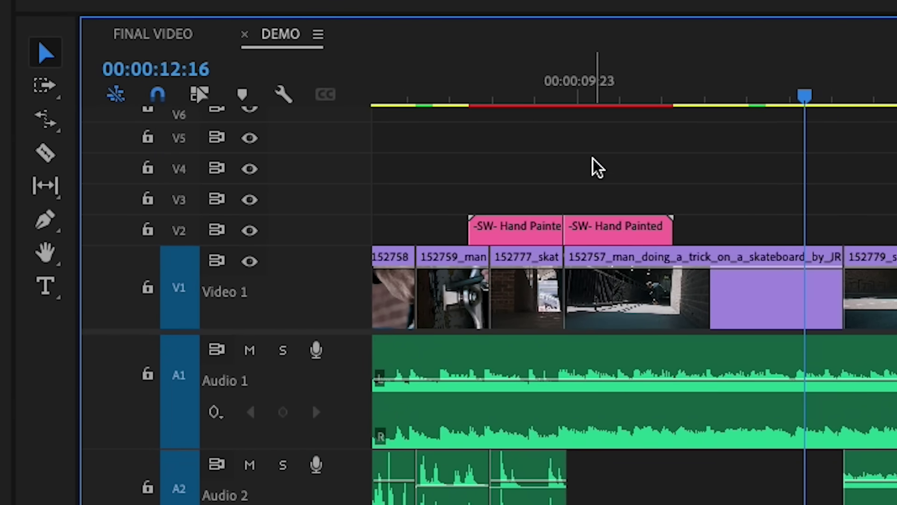
click(515, 91)
click(547, 228)
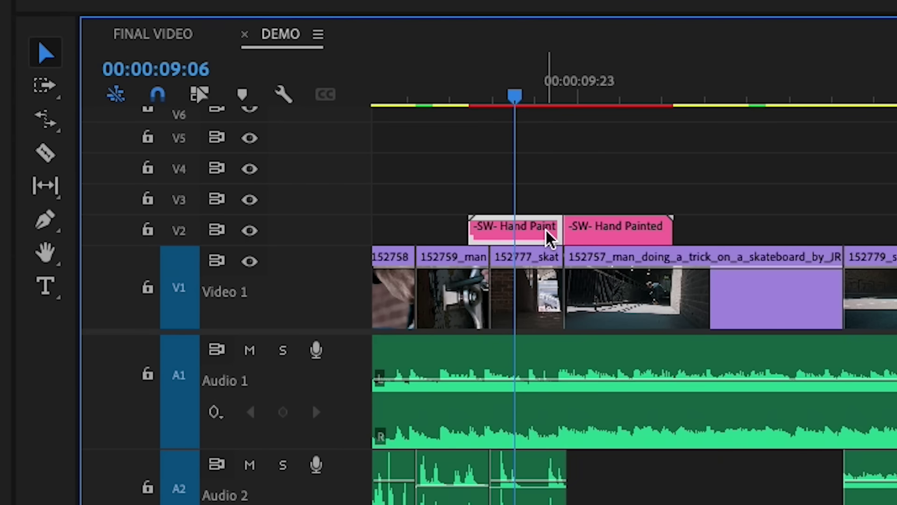
Rate-stretch the first neon piece down to 18 frames (207.69% speed)
key(r)
drag(556, 230, 514, 230)
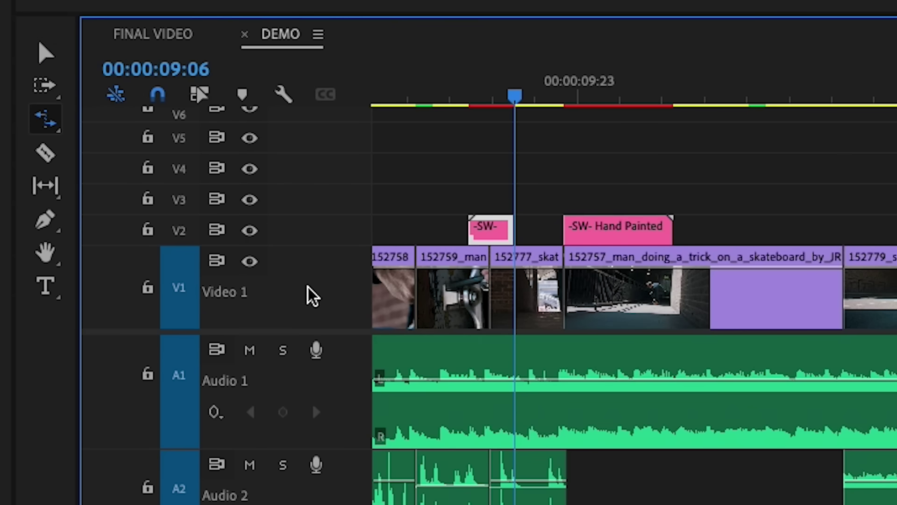
drag(341, 218, 341, 178)
key(equal)
key(equal)
key(equal)
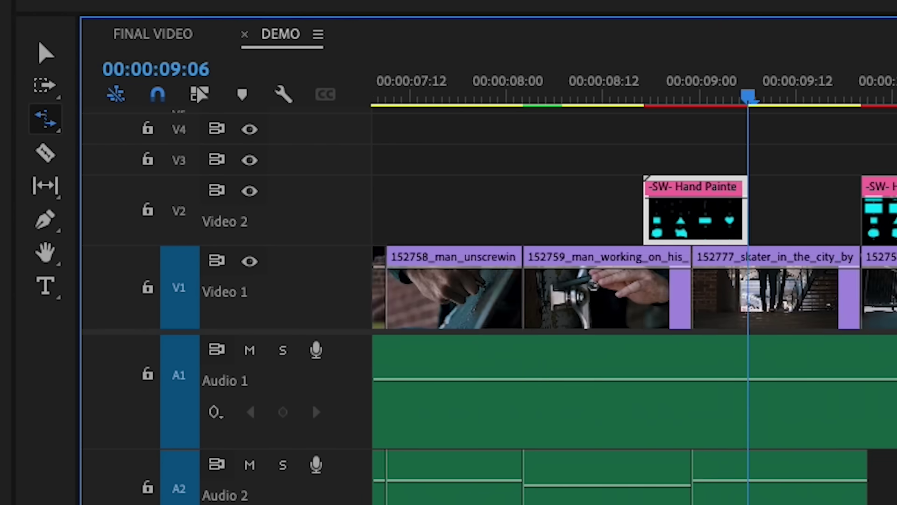
key(equal)
key(equal)
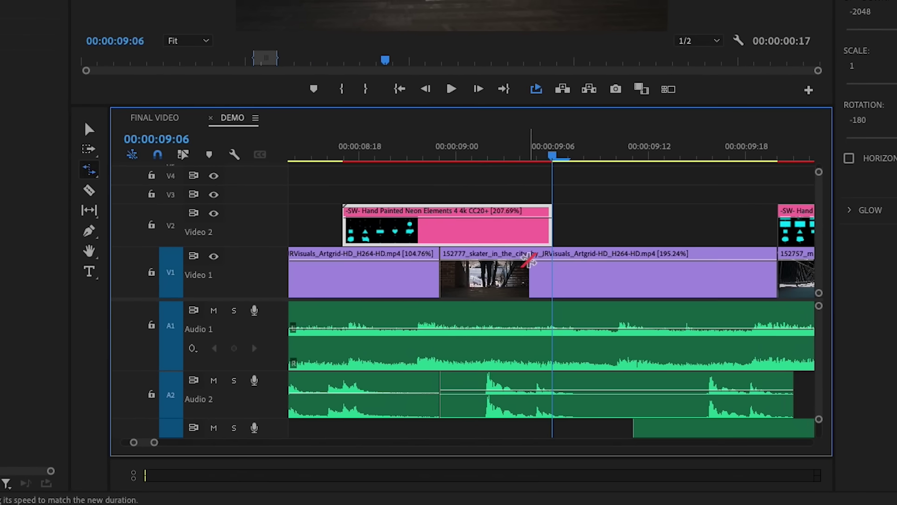
Move the sped-up first piece directly before the second neon piece on V2
key(v)
drag(484, 232, 705, 245)
scroll(717, 274, right, 5)
scroll(681, 208, right, 2)
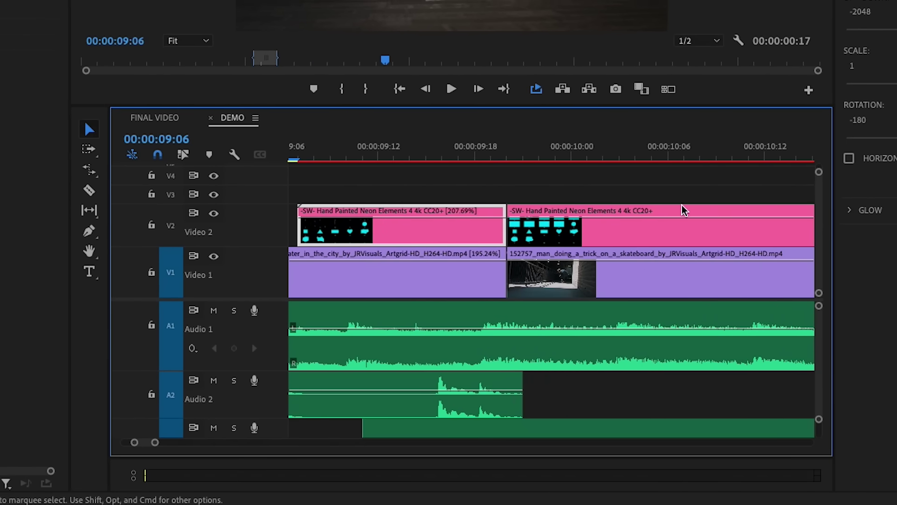
right_click(673, 232)
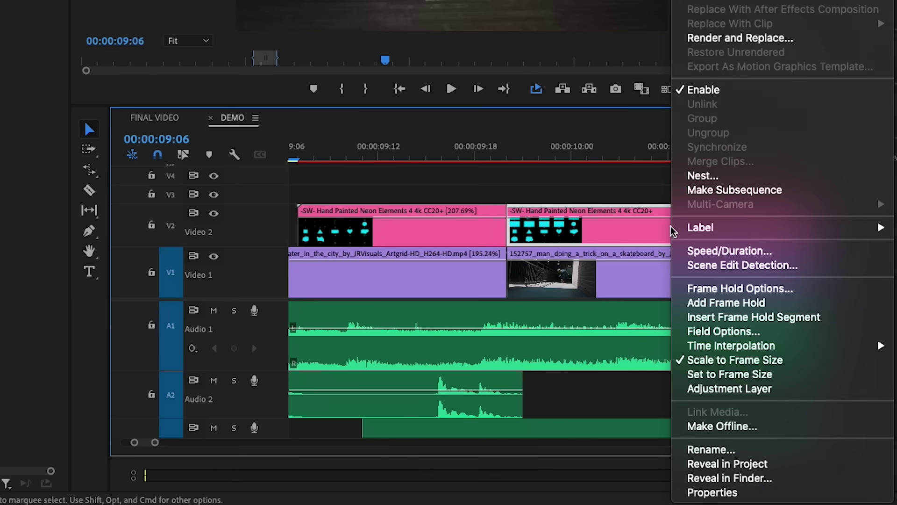
Speed the second neon clip up to 206.67% via Speed/Duration
click(694, 250)
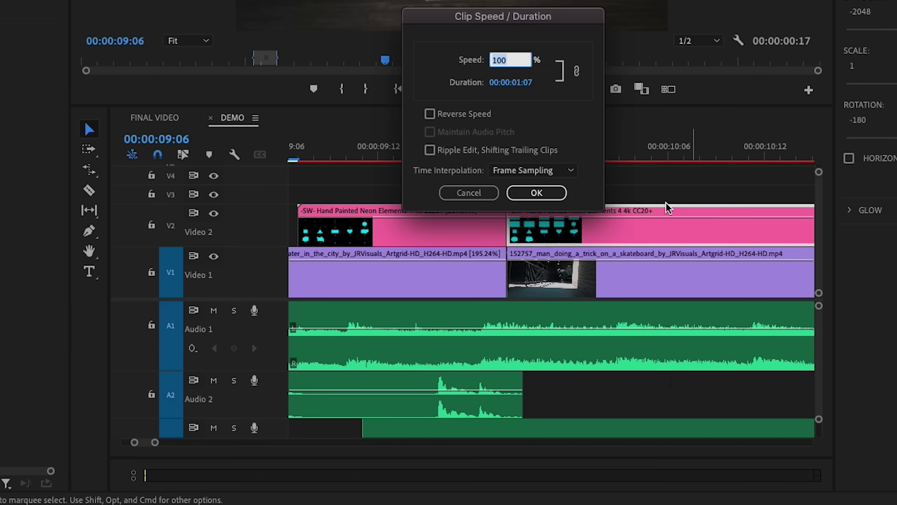
drag(514, 23, 529, 0)
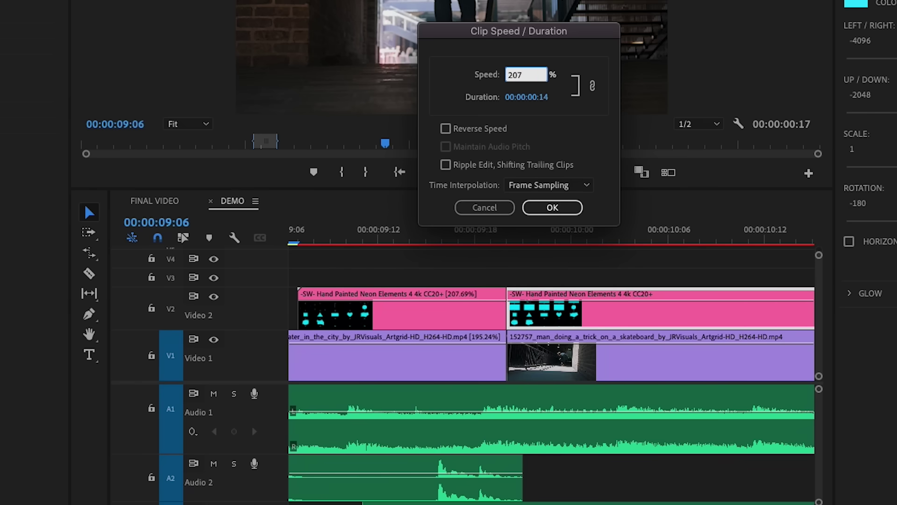
click(544, 206)
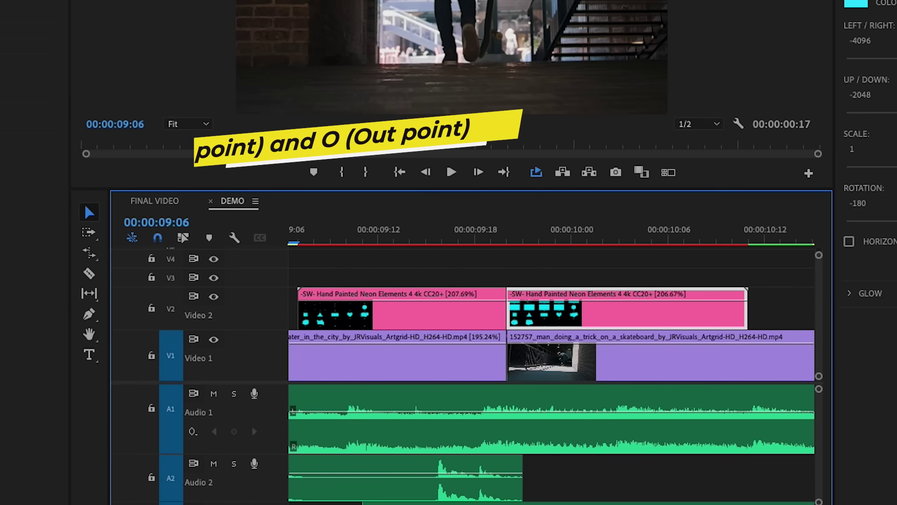
Mark In at 8:23 and Out at 10:19, then render and preview the transition
key(minus)
drag(553, 239, 687, 240)
key(i)
key(o)
key(Return)
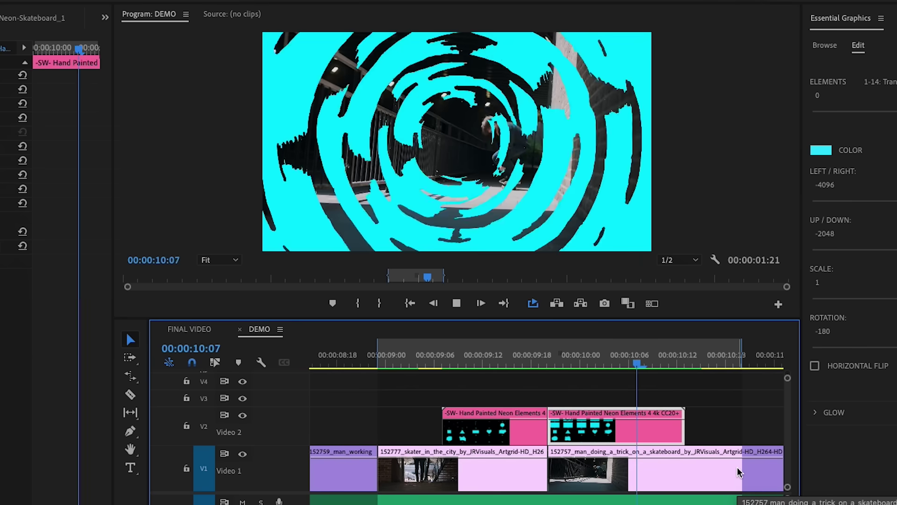
click(740, 472)
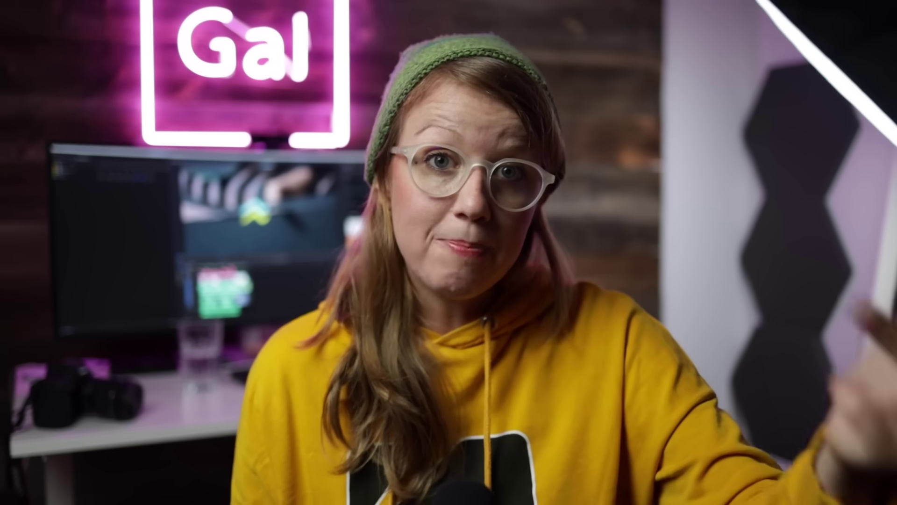